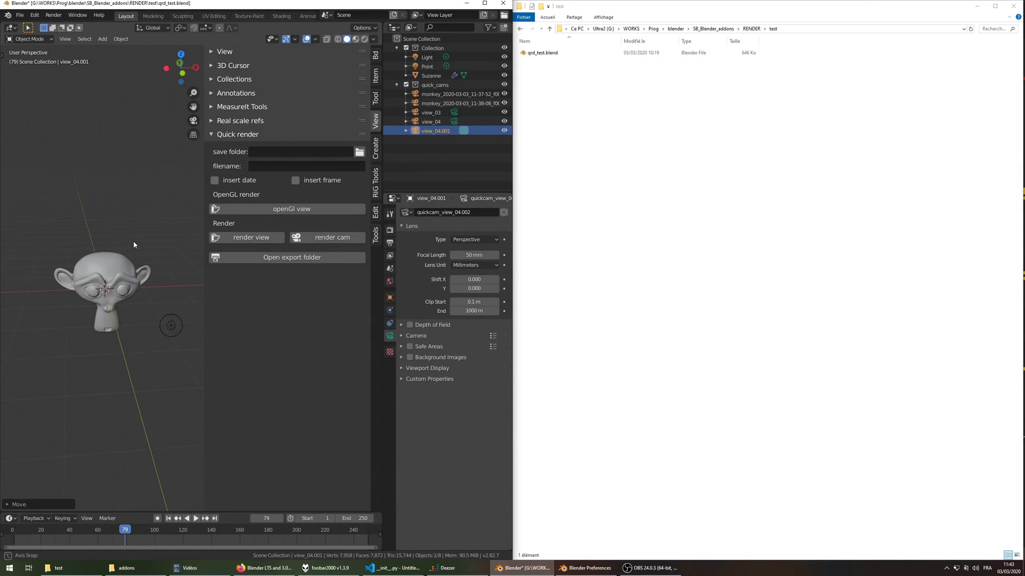
Orbit to a new angle on Suzanne and save an OpenGL viewport render as view.png
middle_drag(133, 245, 142, 301)
middle_drag(148, 255, 108, 285)
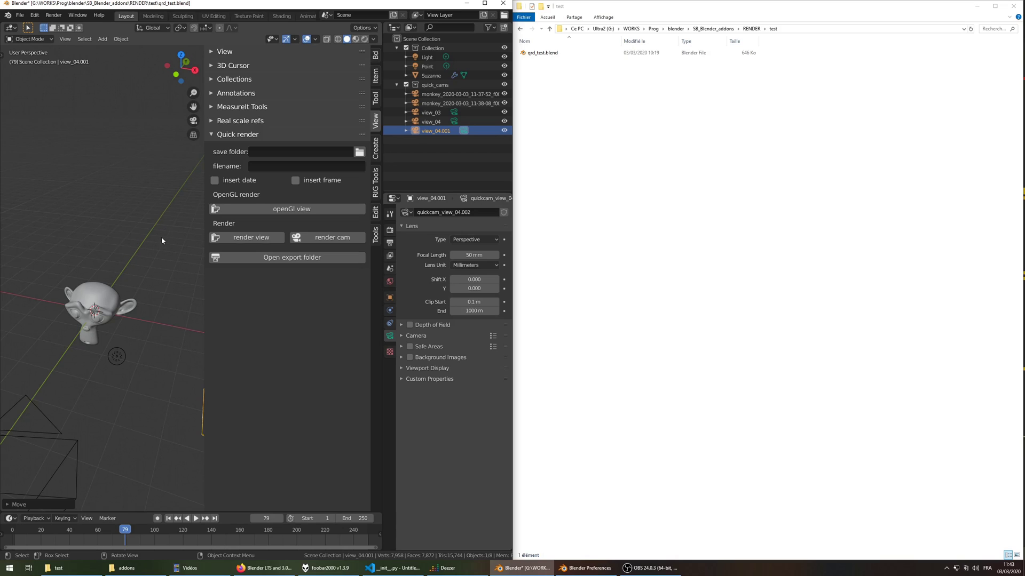
middle_drag(135, 273, 126, 282)
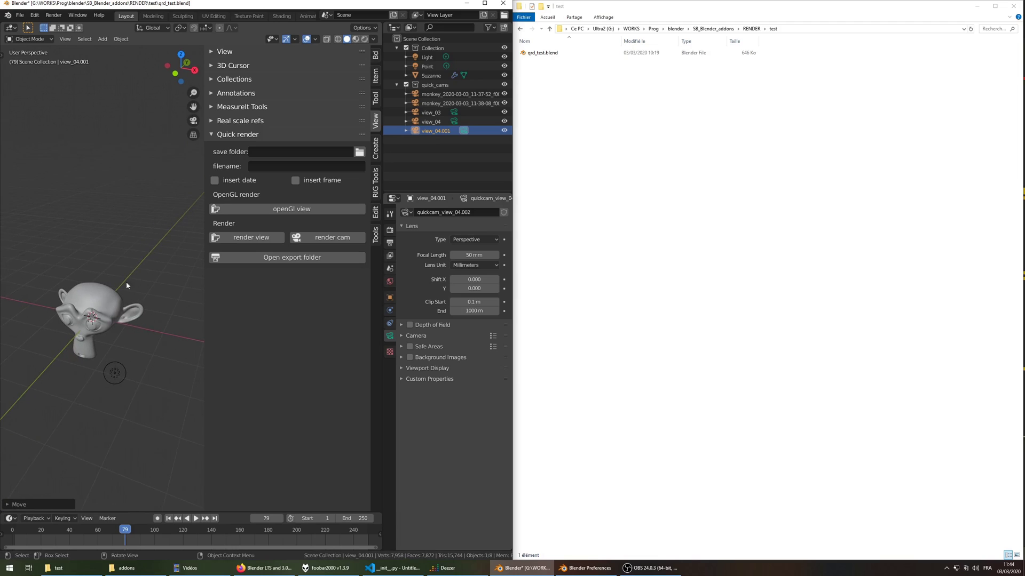
middle_drag(153, 211, 112, 237)
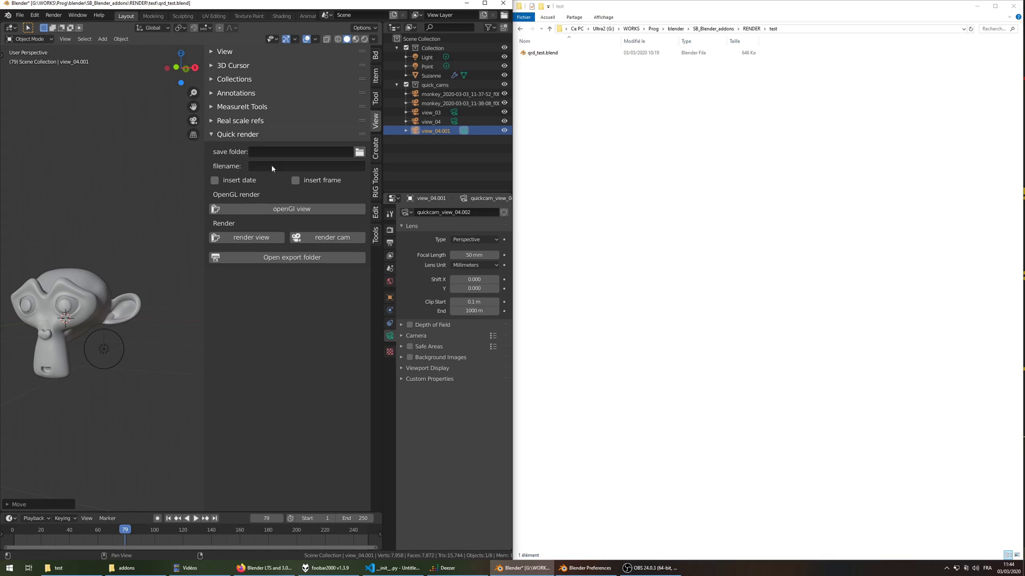
click(285, 209)
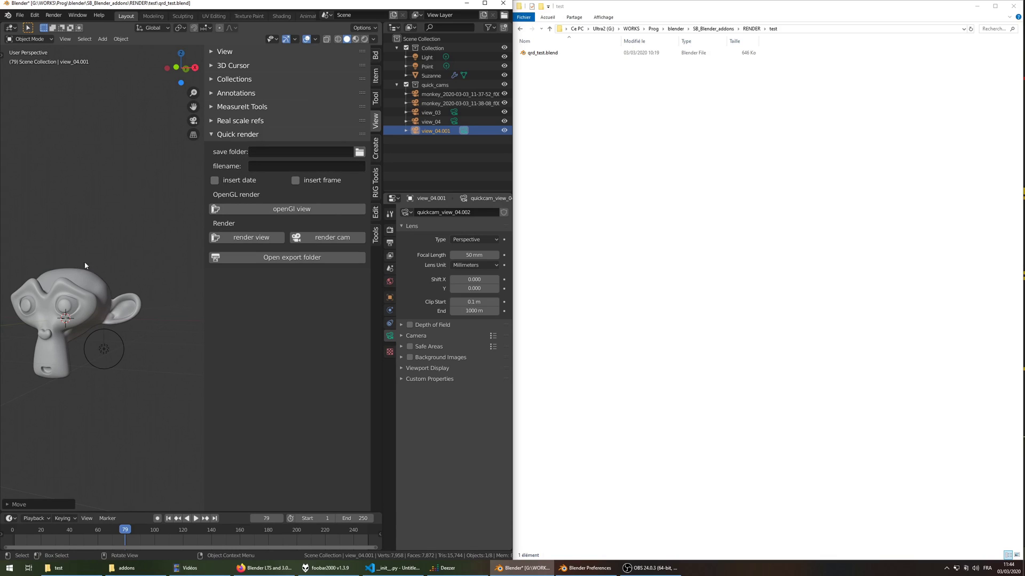
click(284, 209)
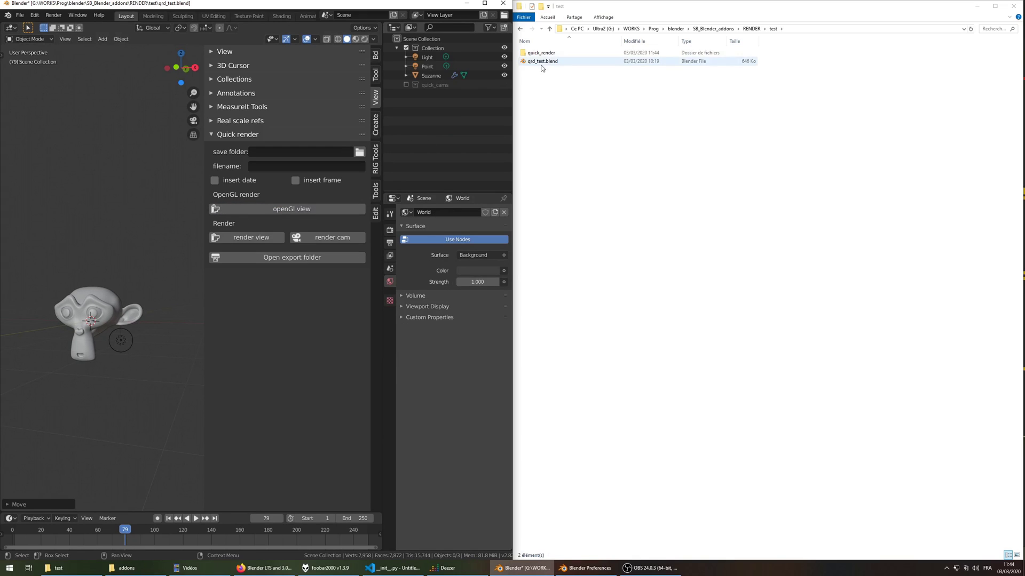
Open the quick_render folder and save a second viewport render from above as view_02.png
double_click(541, 53)
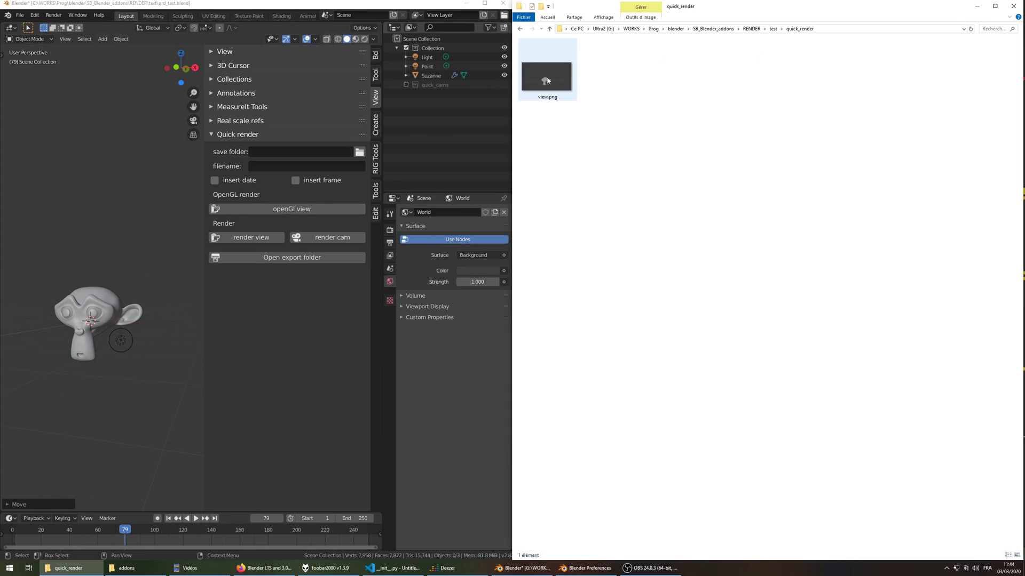
middle_drag(57, 338, 170, 262)
click(289, 209)
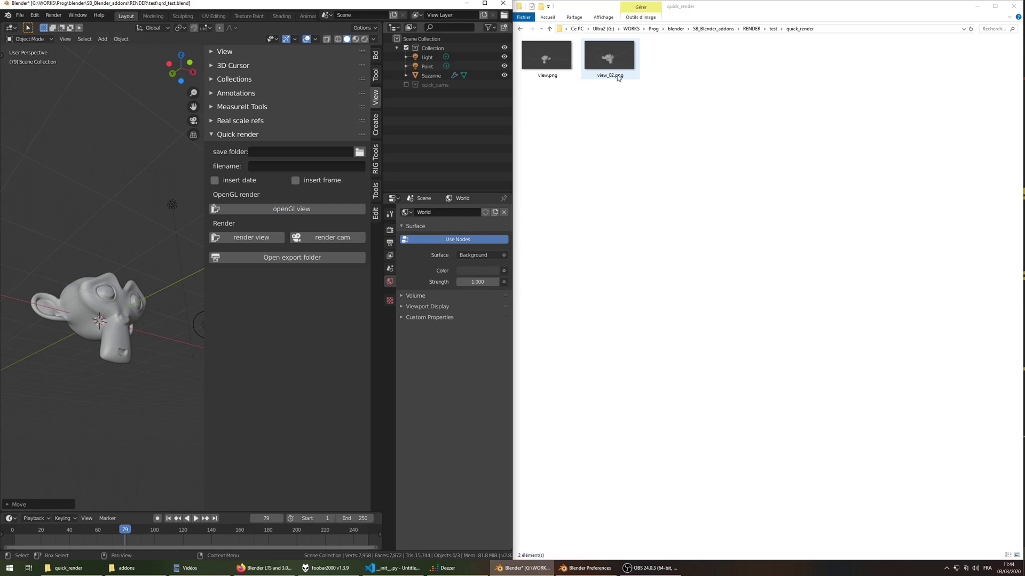
middle_drag(123, 331, 87, 299)
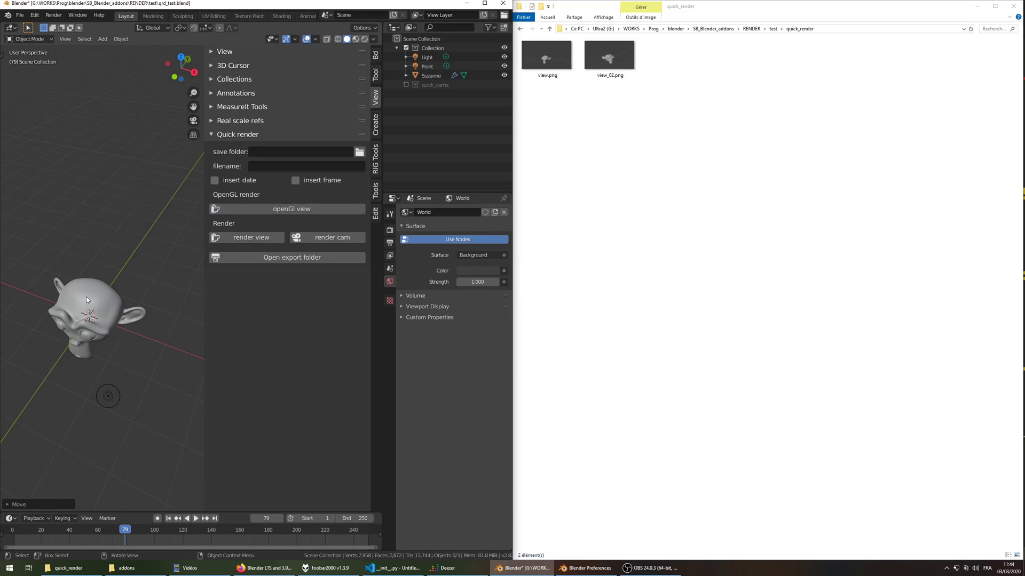
Set the output filename to 'monkey' and save a viewport render as monkey.png
middle_drag(134, 256, 208, 160)
click(272, 166)
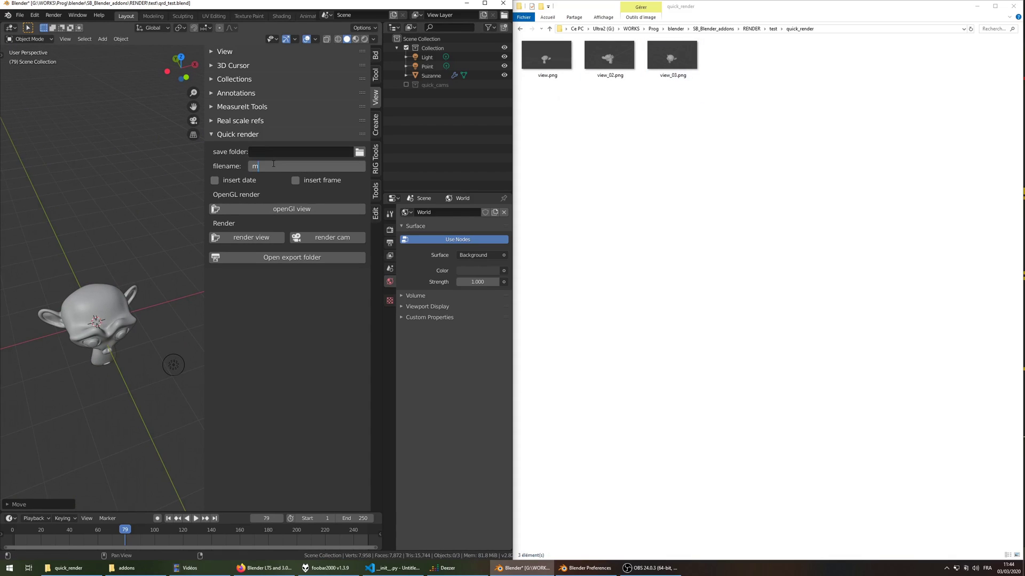
text(monkey)
key(Return)
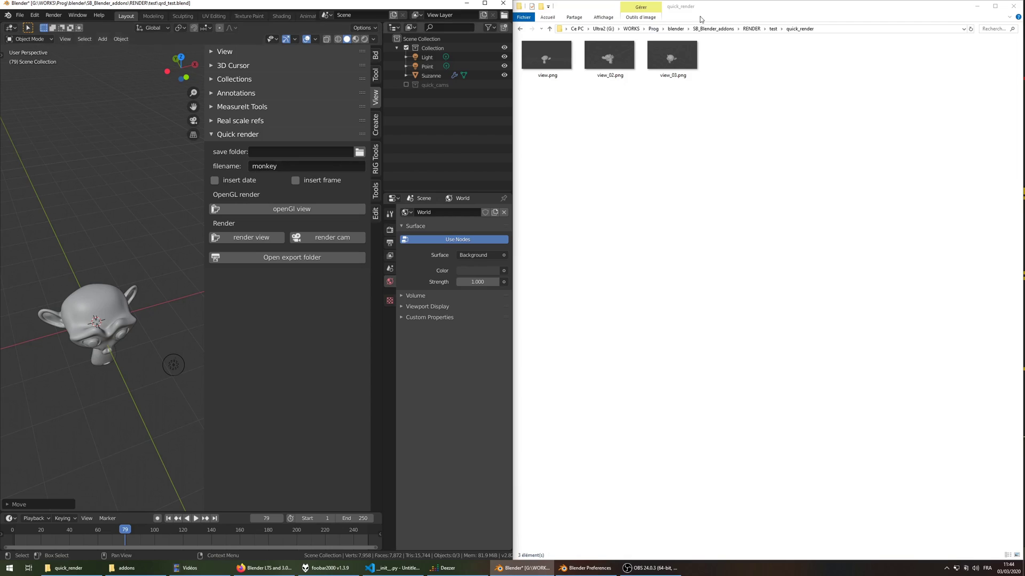
click(292, 208)
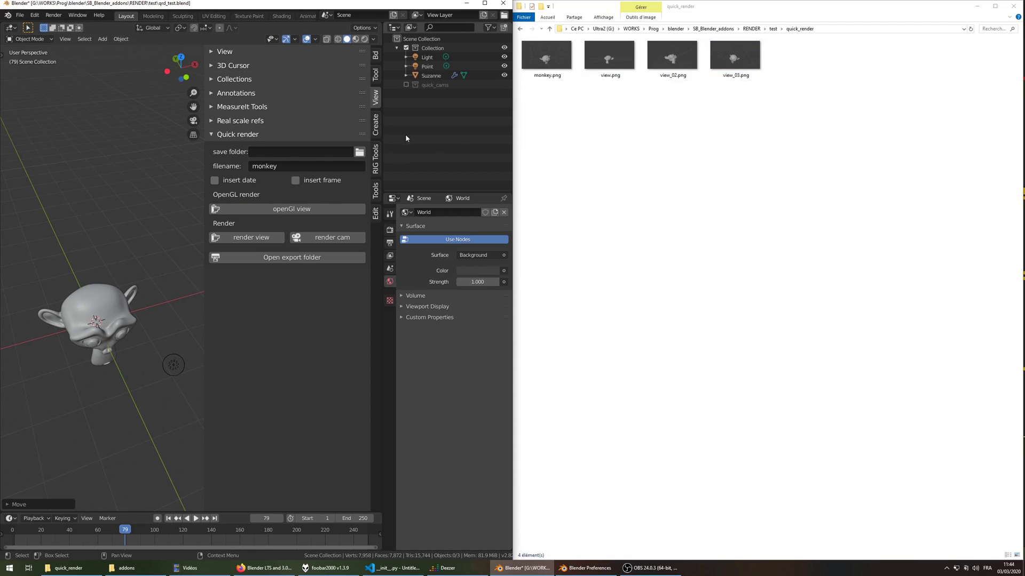
Enable insert date, render, then enable insert frame and render again, stamped f0079
click(215, 180)
middle_drag(182, 257, 262, 256)
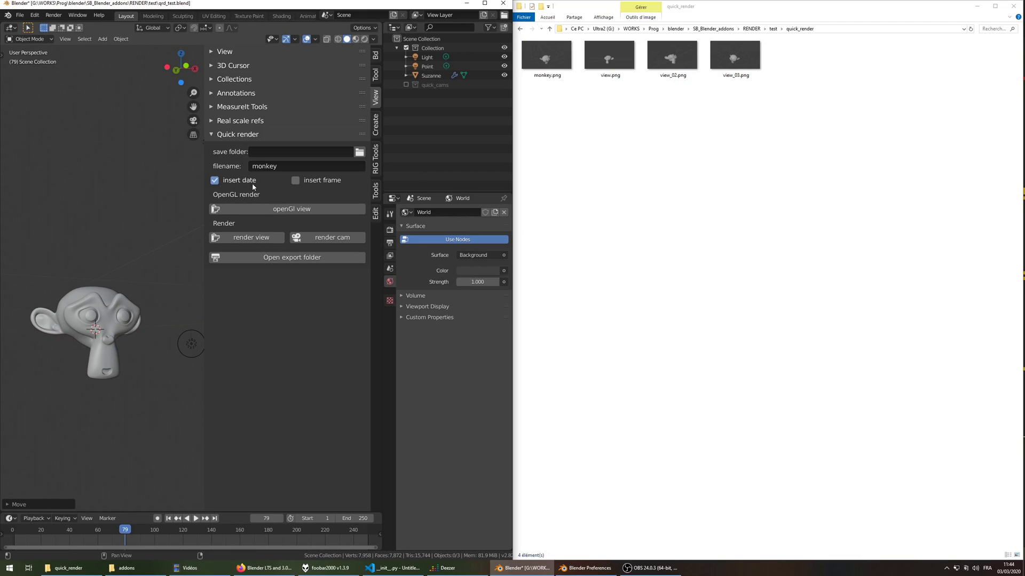
click(289, 208)
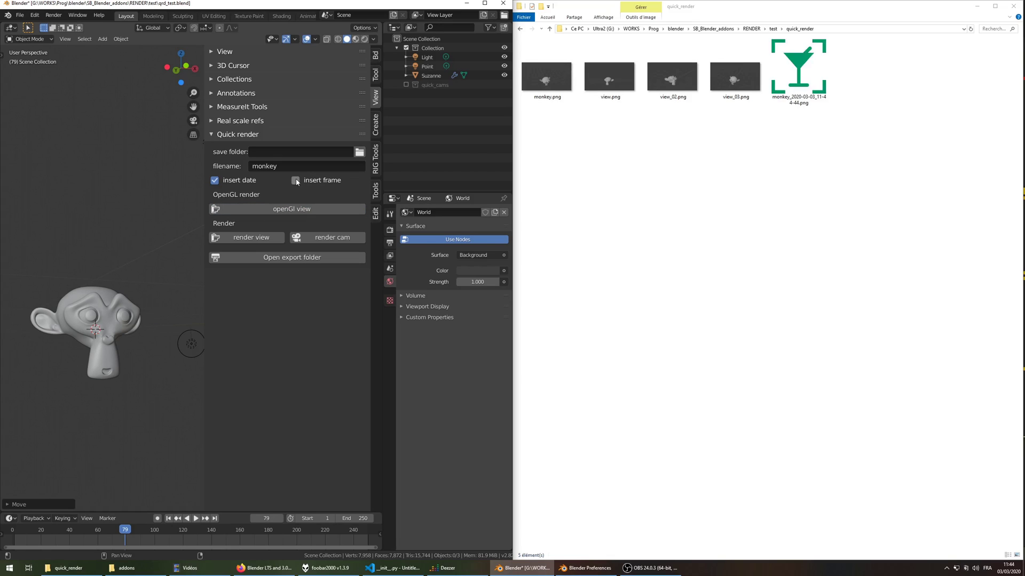
click(295, 181)
click(310, 209)
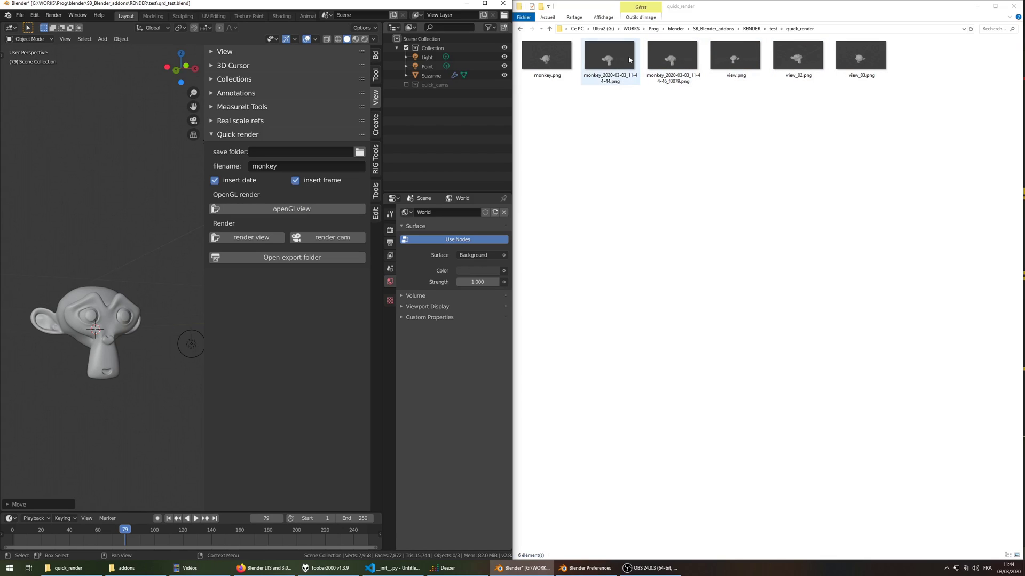
click(671, 60)
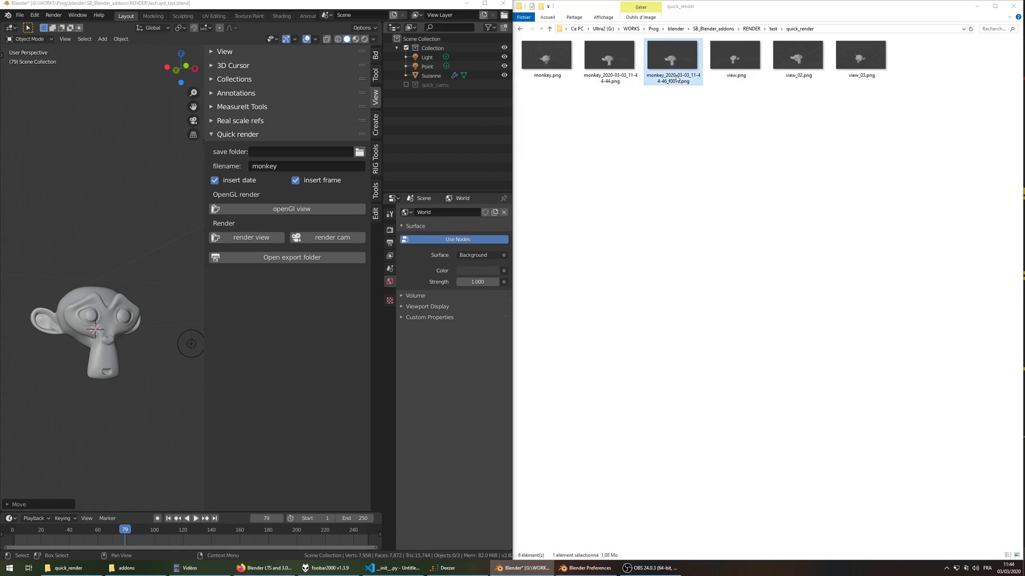
Delete all six test renders from the quick_render folder, leaving it empty
key(ctrl+a)
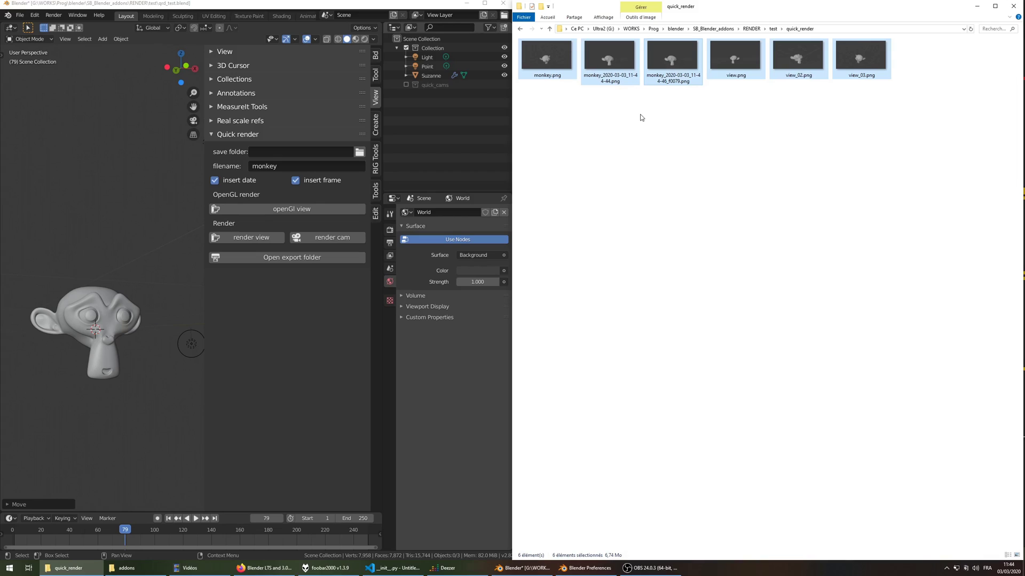
key(Delete)
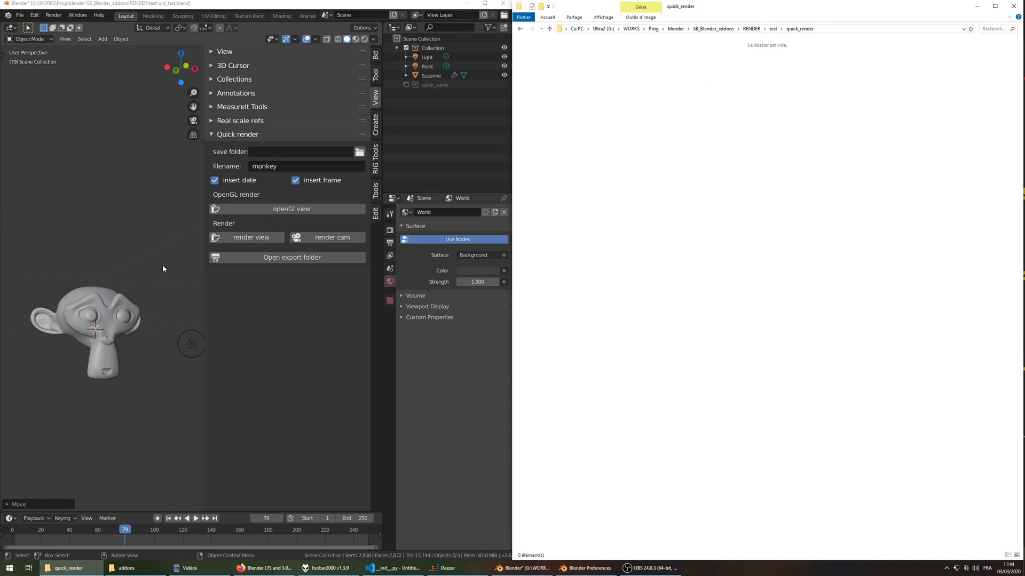
middle_drag(162, 268, 146, 245)
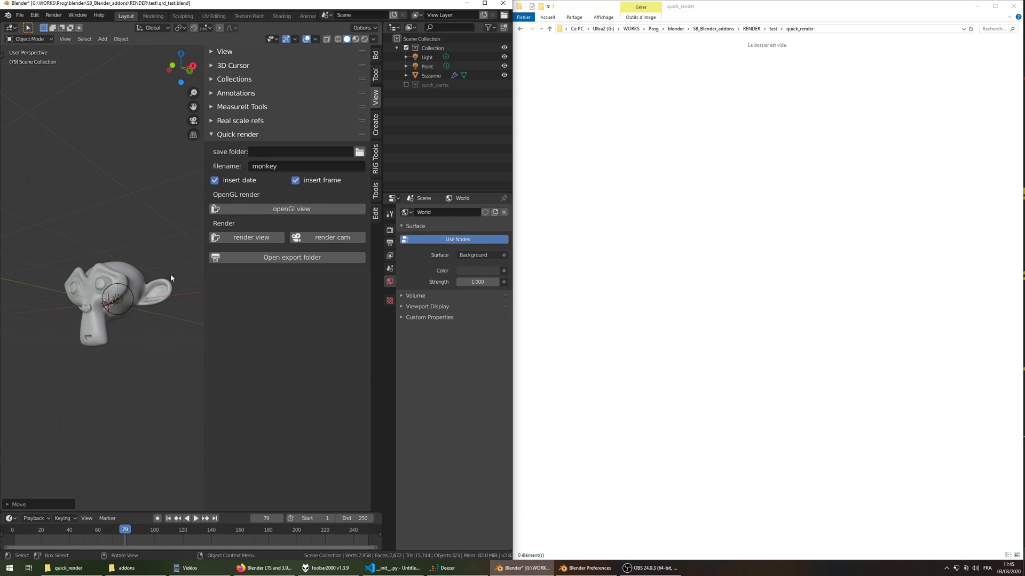
Zoom out to a new angle, render it as monkey_2020-03-03_11-43-09_f0079.png, then show add-on preferences
middle_drag(171, 278, 181, 281)
scroll(120, 288, down, 3)
middle_drag(120, 289, 119, 308)
click(250, 240)
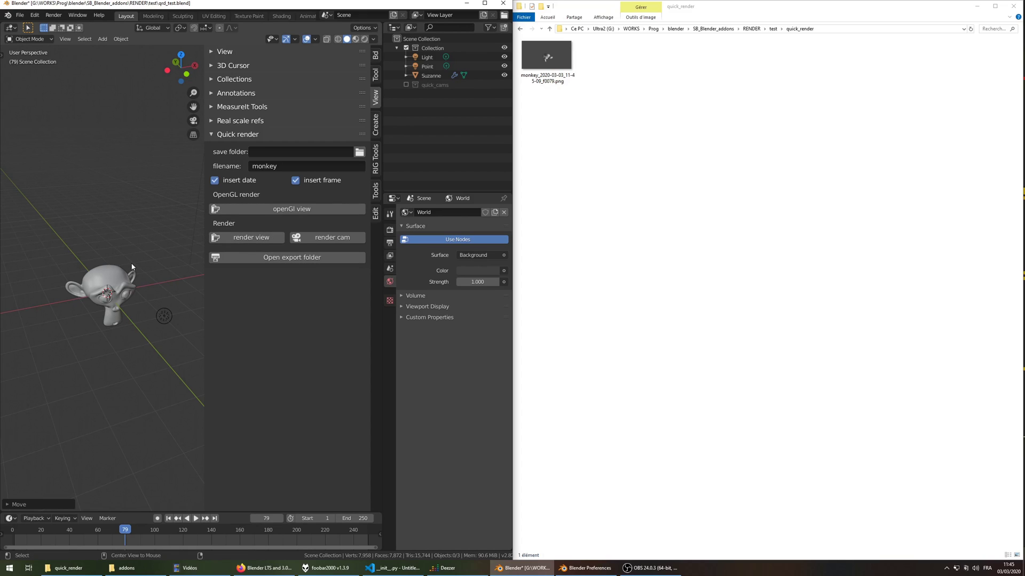
key(alt+Tab)
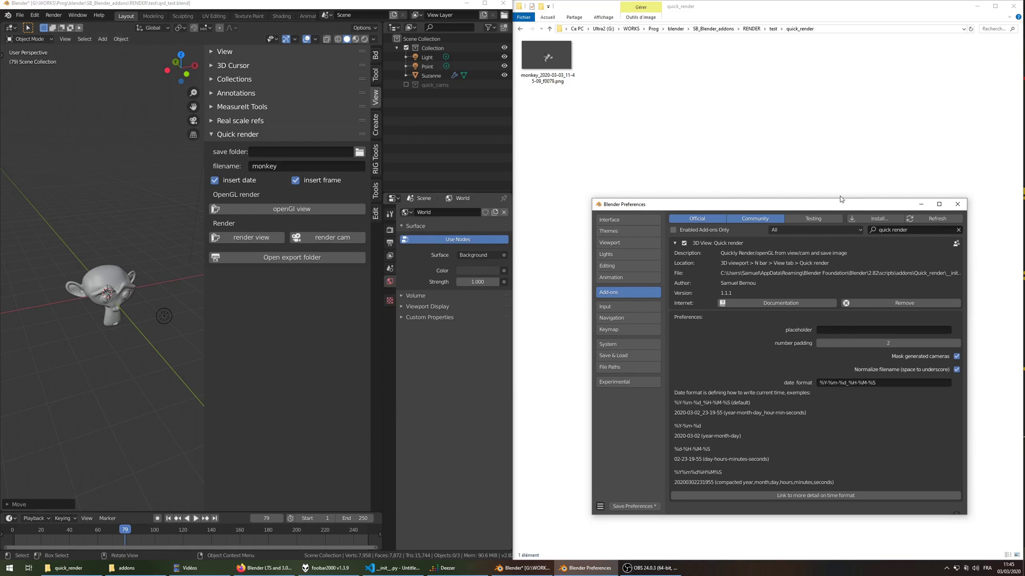
Move the Preferences window aside and clear the 'monkey' output filename to blank
drag(840, 199, 798, 179)
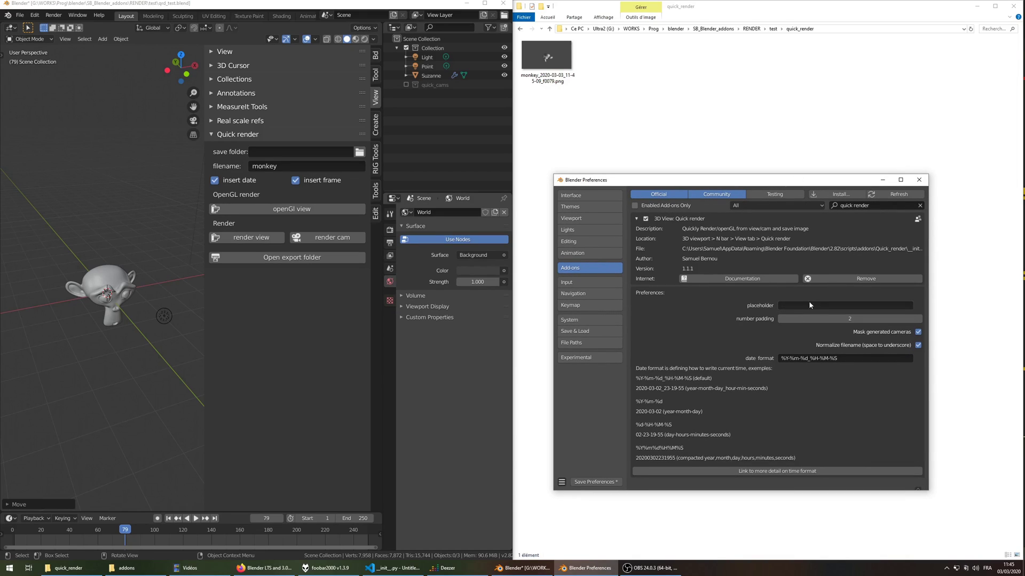
click(272, 168)
key(BackSpace)
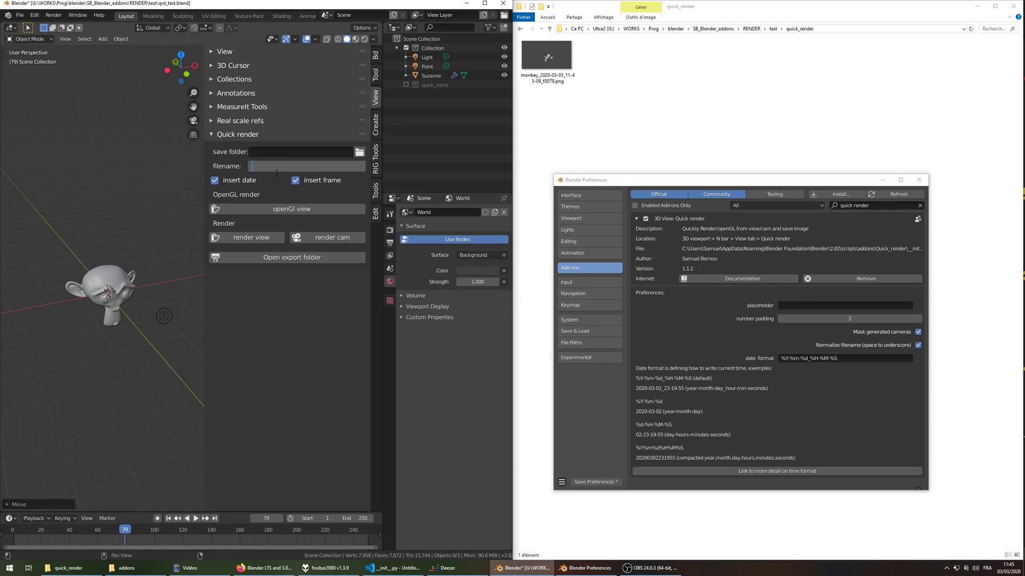
key(Return)
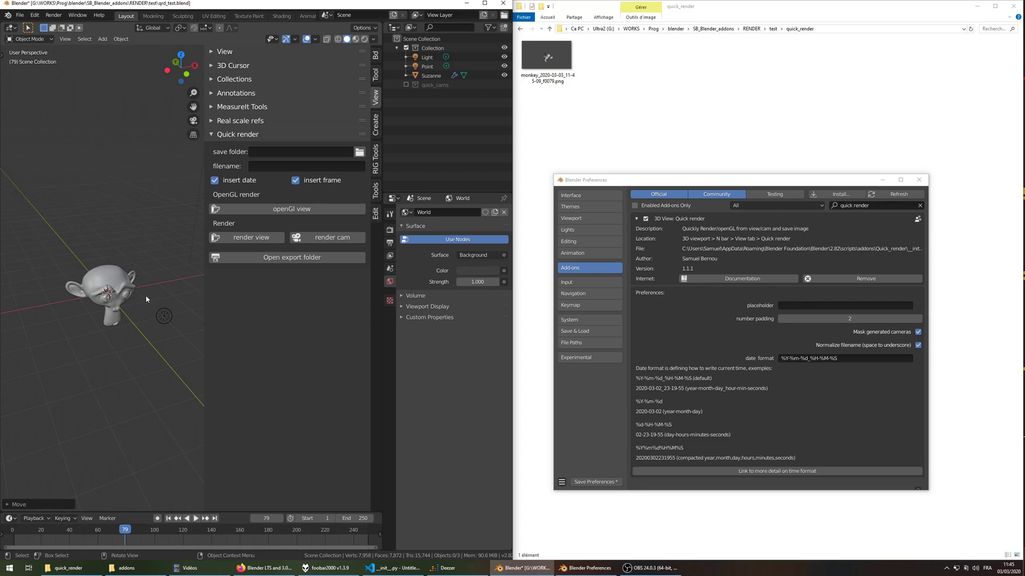
middle_drag(147, 299, 171, 291)
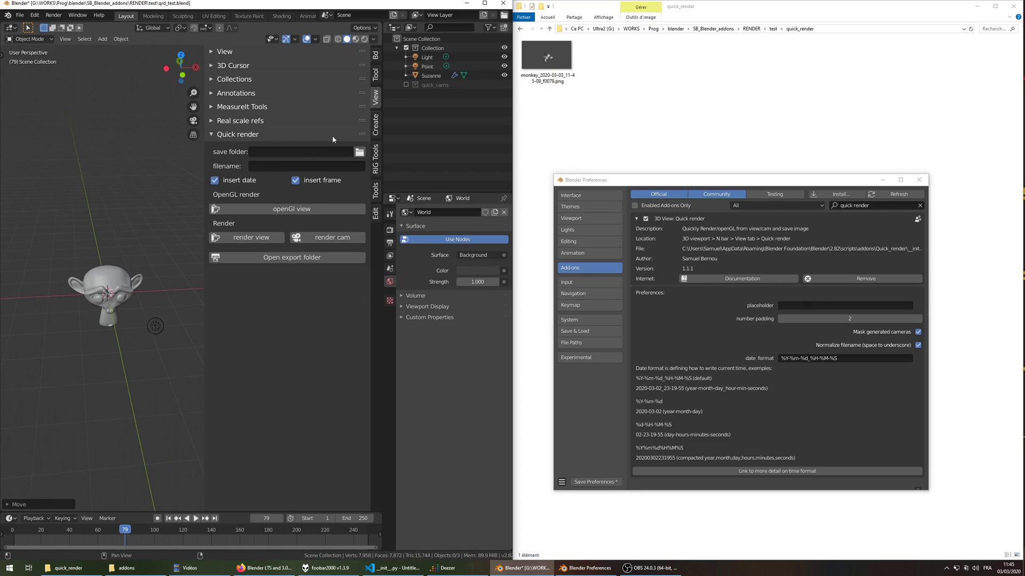
Delete the quick_cams hierarchy and turn off Mask generated cameras in Preferences
right_click(439, 87)
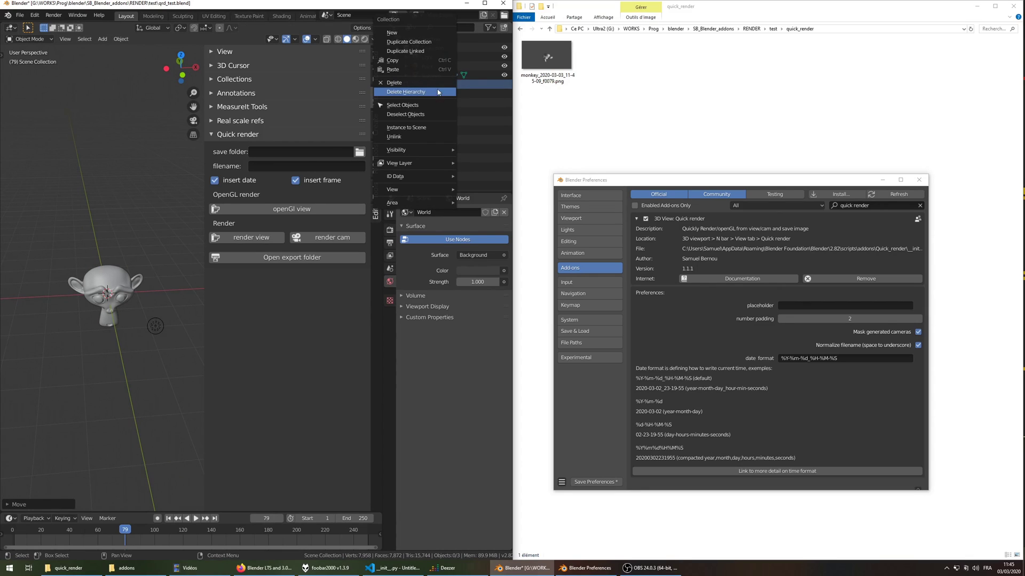
click(438, 92)
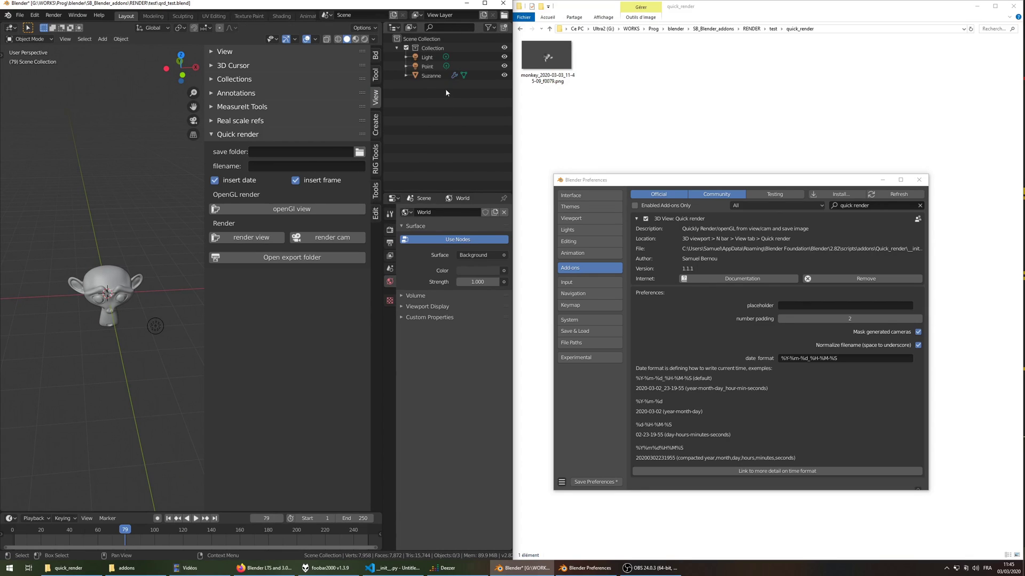
click(918, 332)
Save three date-and-frame named renders: render view, openGL view, then render view from new angles
middle_drag(137, 331, 174, 260)
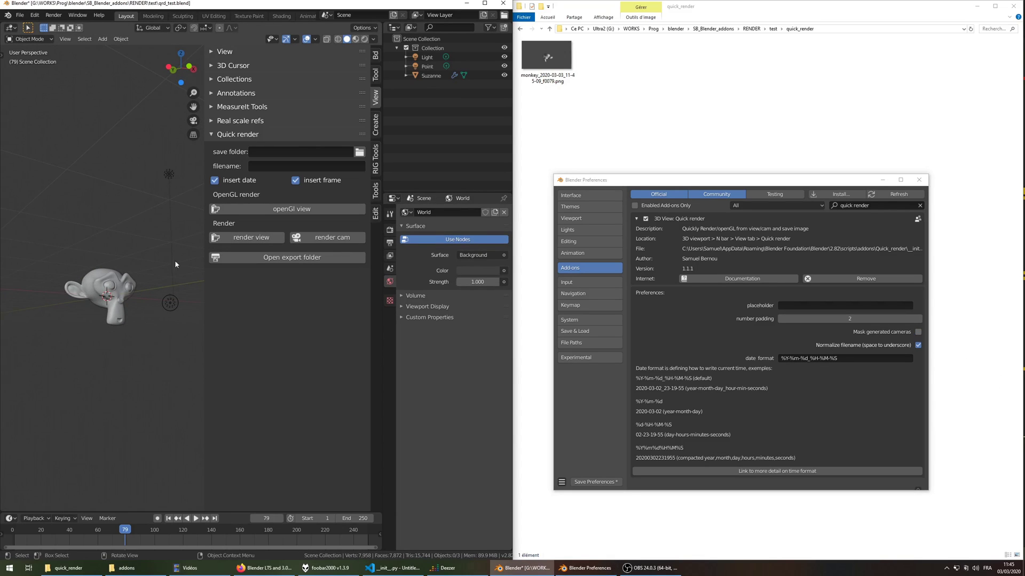
click(249, 237)
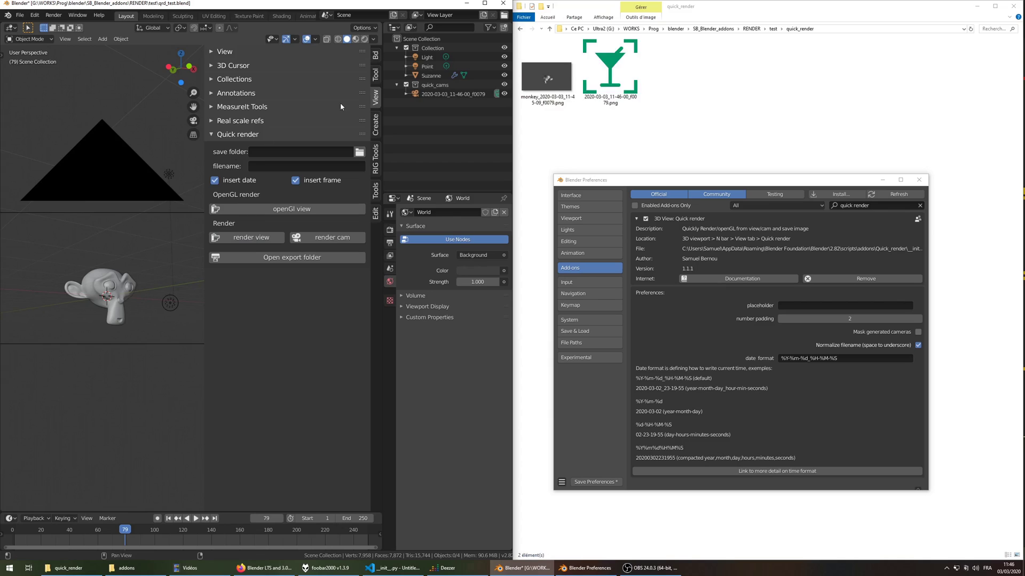
click(280, 208)
middle_drag(127, 291, 203, 245)
click(251, 237)
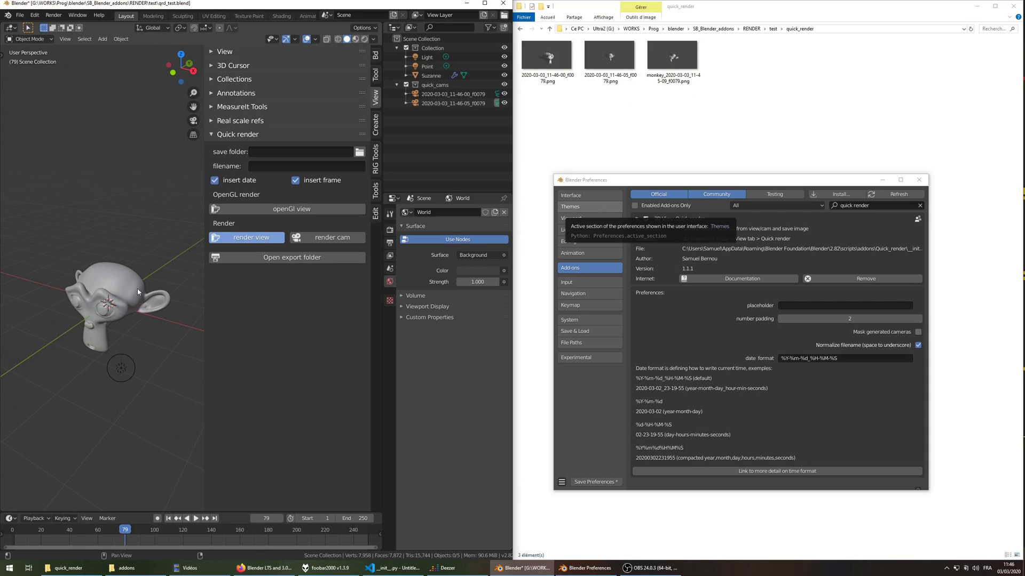
scroll(146, 269, down, 5)
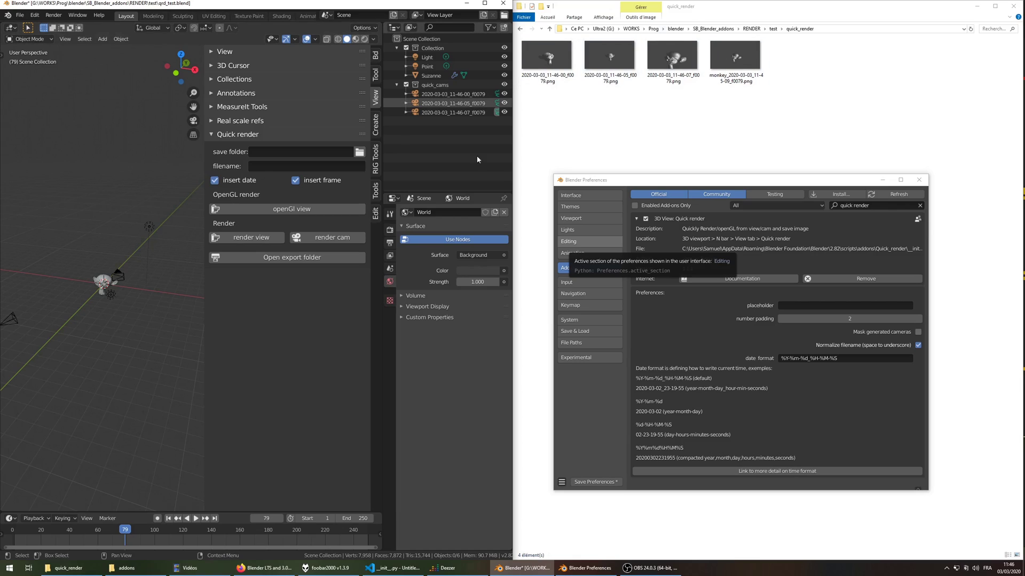
Turn off insert date and insert frame in the Quick render panel
click(220, 185)
click(294, 182)
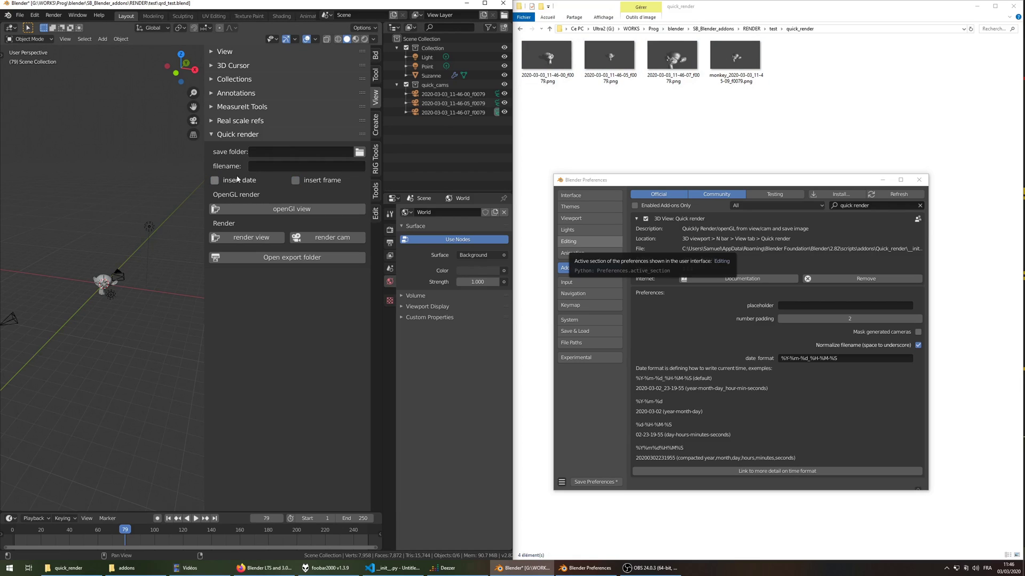
scroll(129, 281, up, 5)
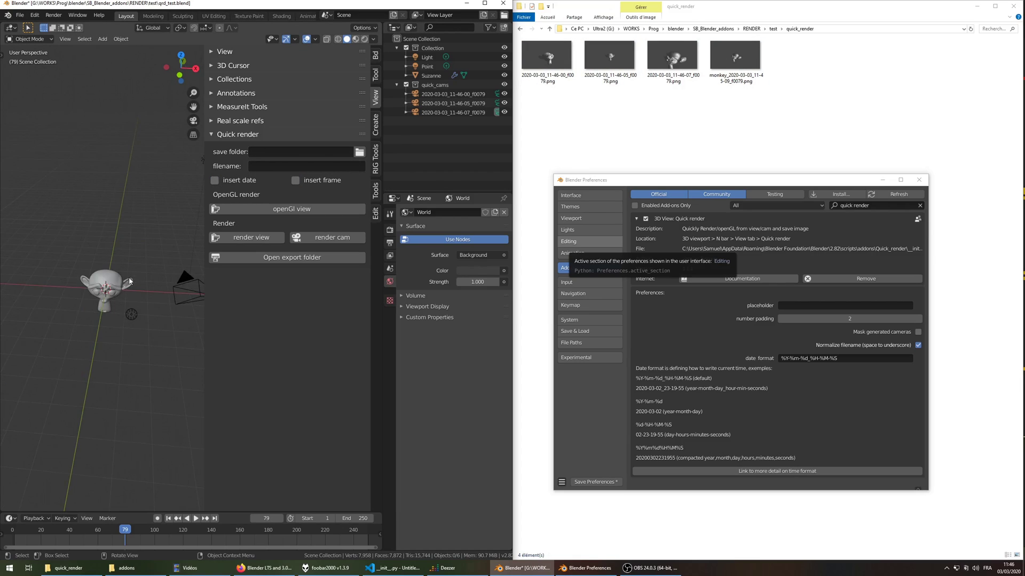
scroll(122, 276, down, 3)
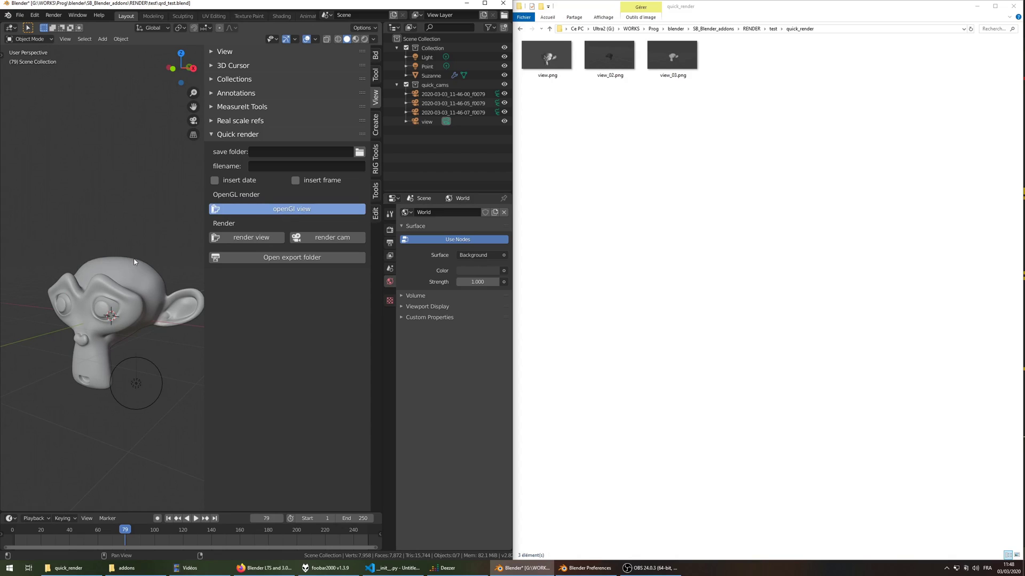
Save four more OpenGL captures from a new angle, starting at view_04.png
middle_drag(176, 251, 271, 240)
click(310, 209)
click(309, 211)
click(310, 208)
click(299, 210)
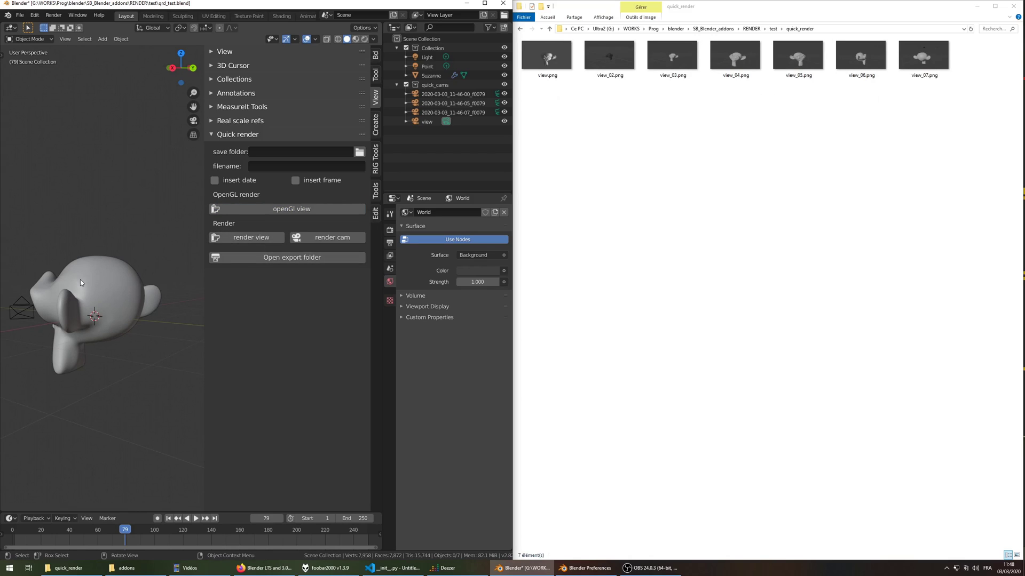